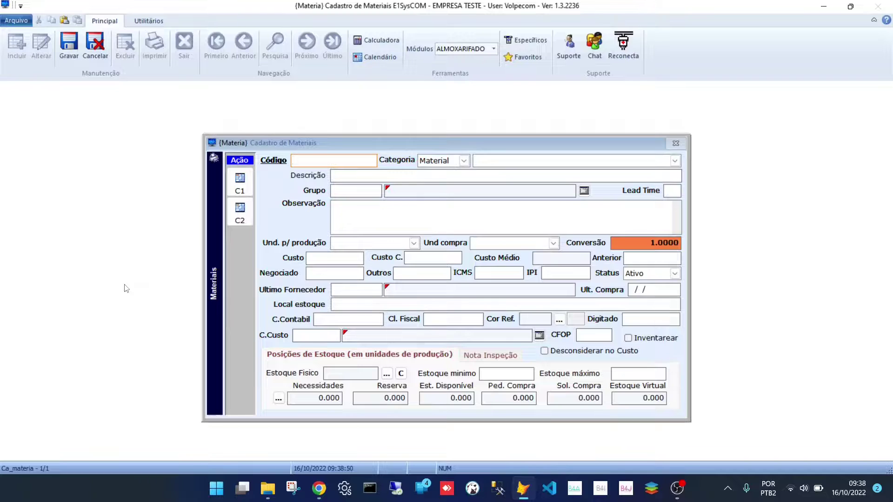
- Enter MAT01 as the new material's code and set its category to Material
type("mat01")
key("Tab")
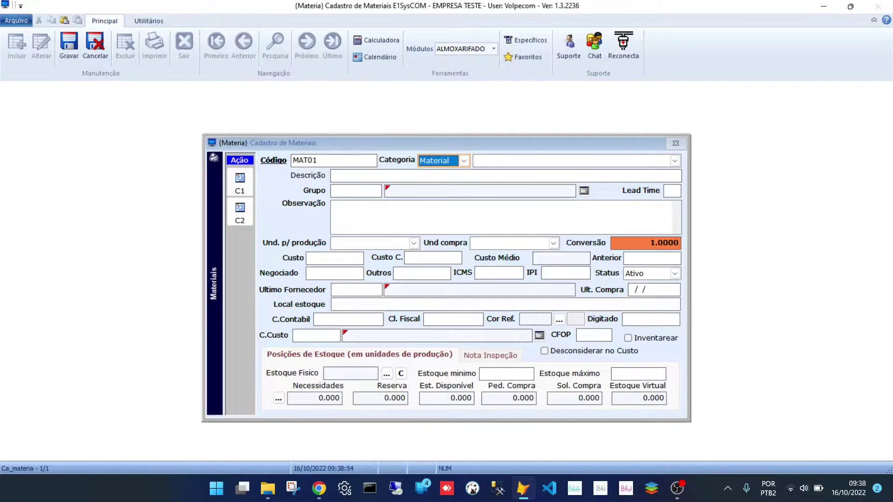
left_click(466, 160)
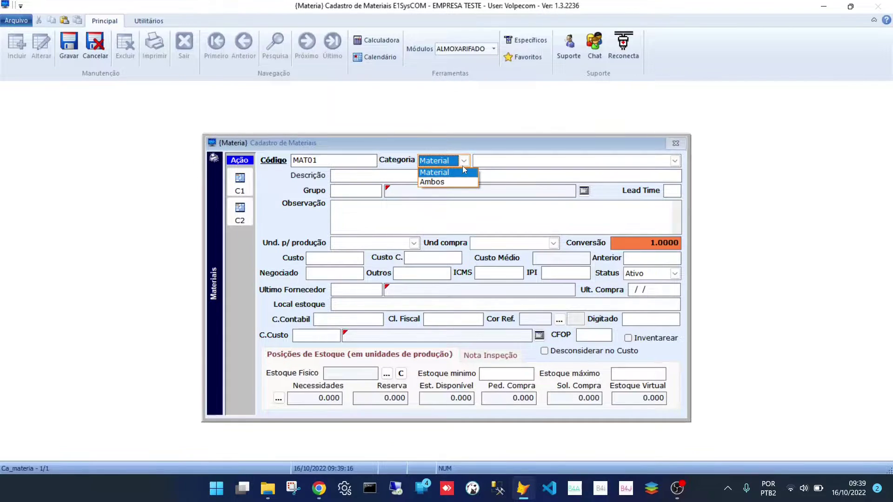
left_click(440, 181)
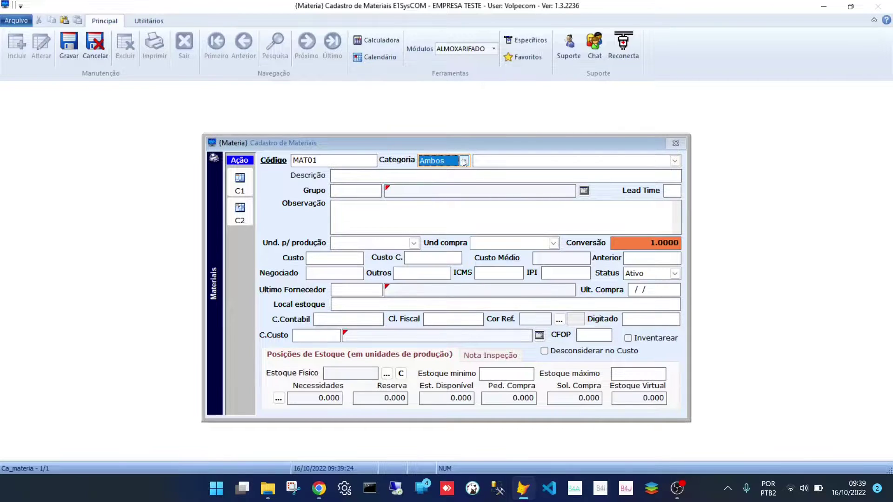
left_click(463, 161)
left_click(455, 173)
- Classify the material as MATERIA PRIMA and enter the description "MATERIAL PARA PRODUCAO"
left_click(528, 164)
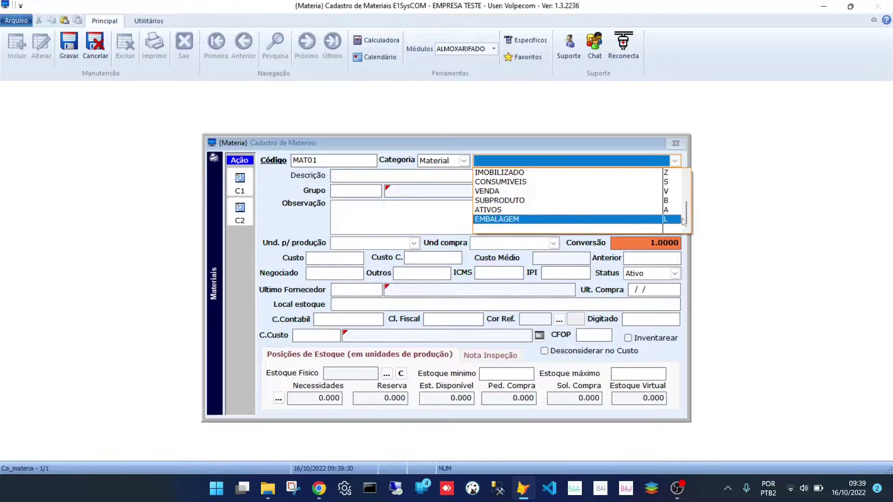
left_click_drag(687, 215, 692, 186)
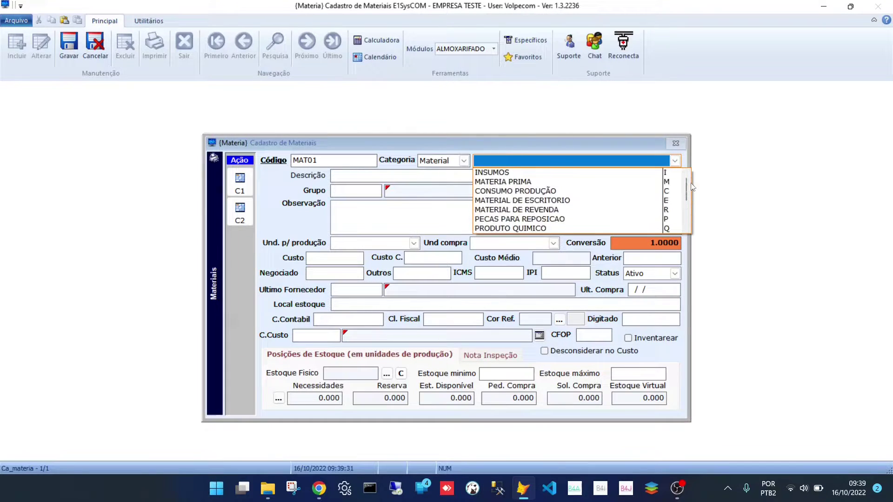
left_click(628, 182)
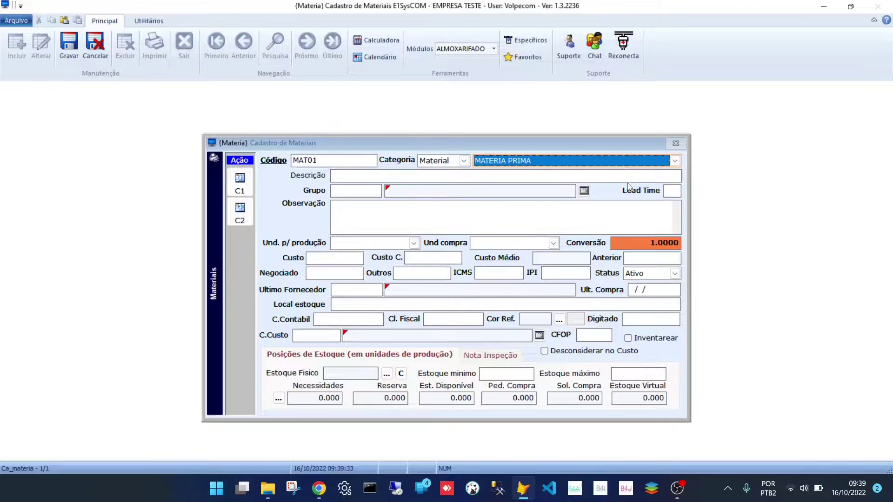
left_click(589, 180)
type("ma")
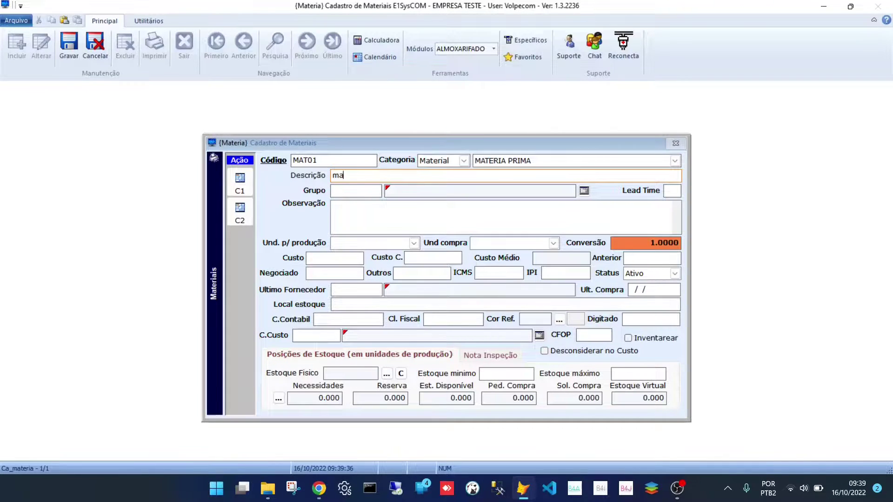
type("terial para producao")
left_click(355, 191)
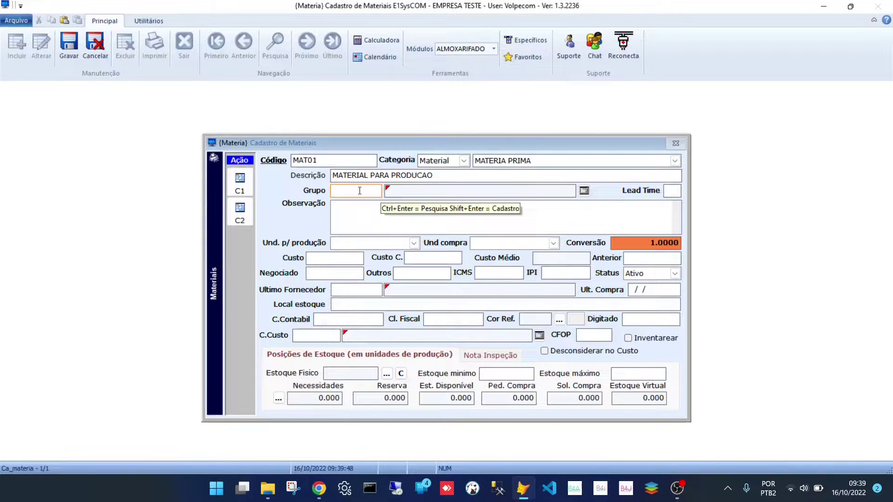
type("34")
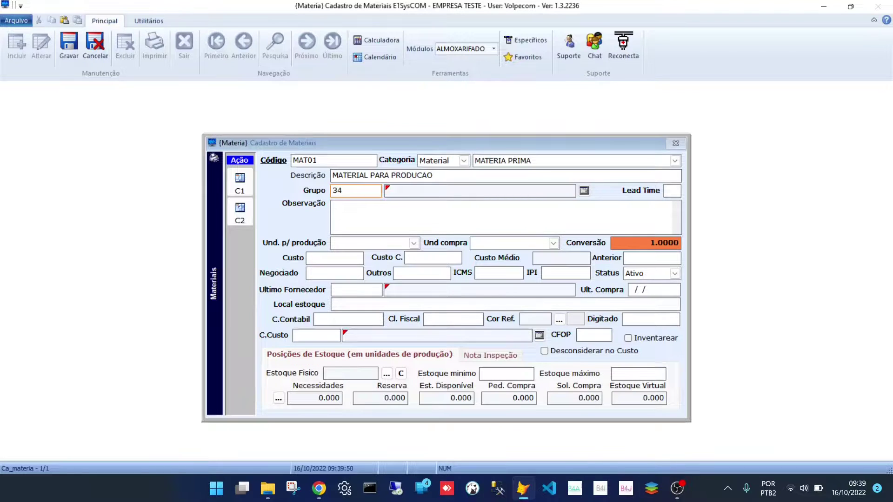
key("BackSpace")
key("BackSpace")
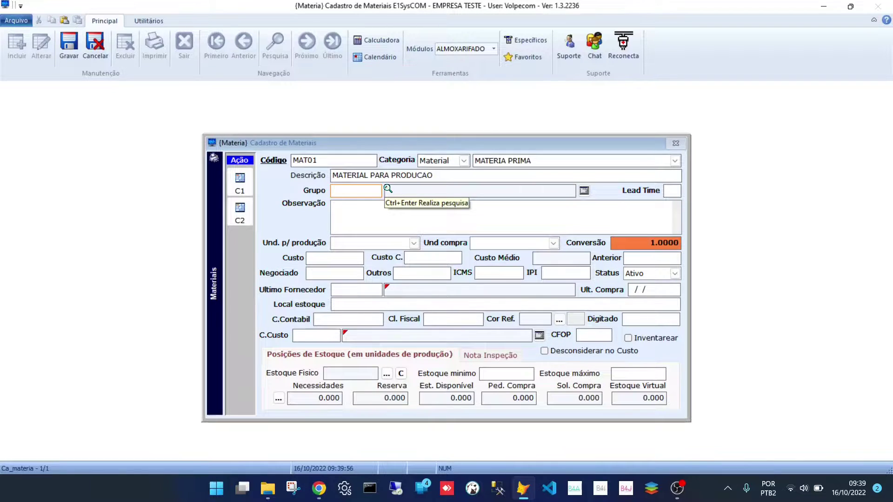
left_click(584, 191)
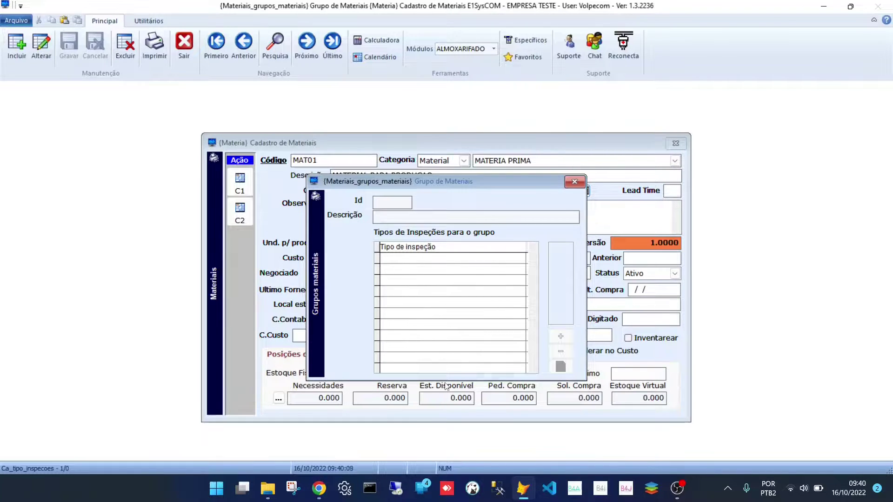
left_click(575, 181)
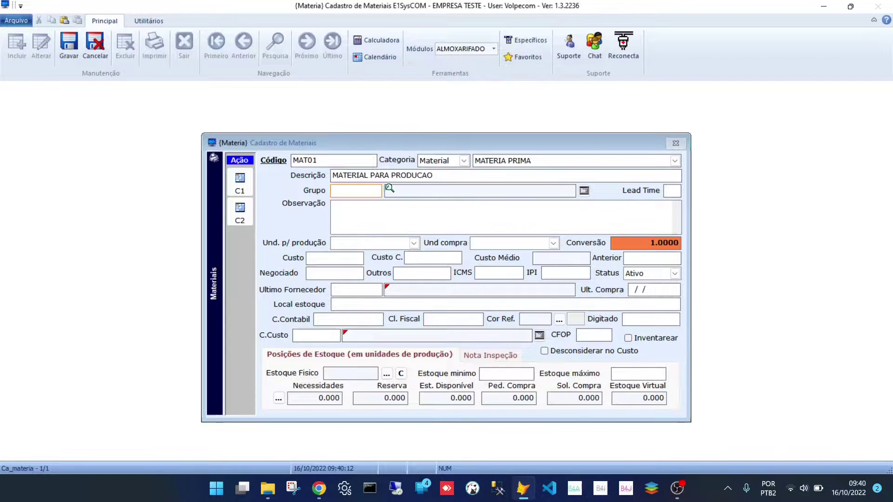
- Look up the material groups, assign HIDRAULICOS to the material and set its lead time to 30
left_click(389, 188)
left_click(413, 131)
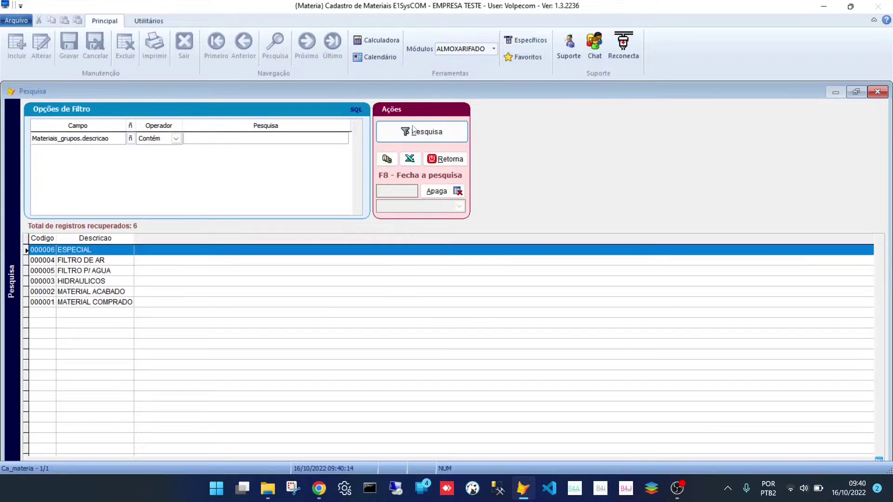
left_click(95, 282)
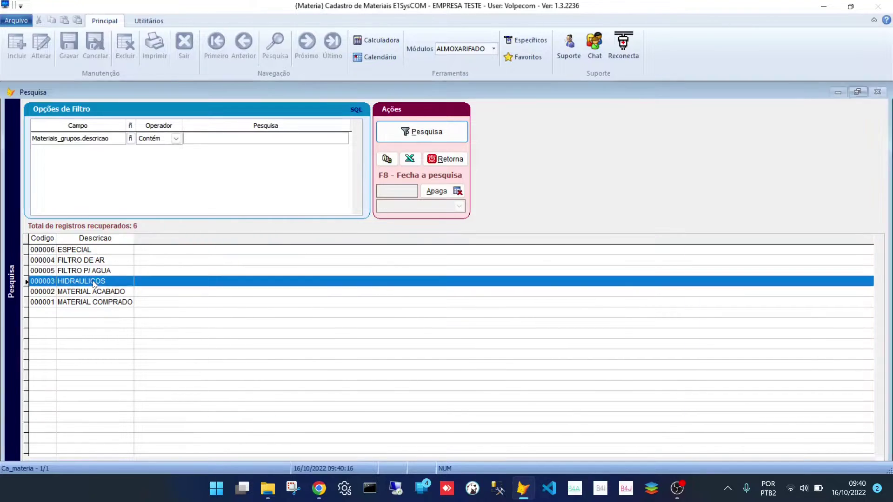
double_click(94, 281)
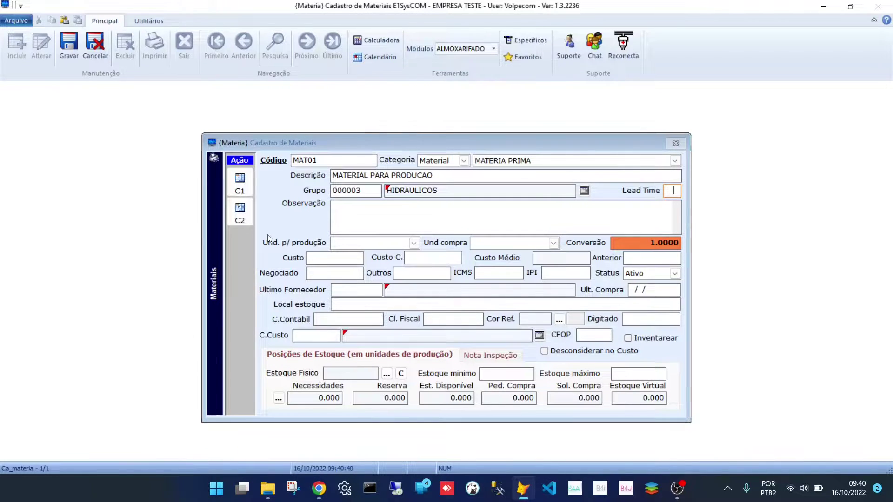
type("30")
key("Tab")
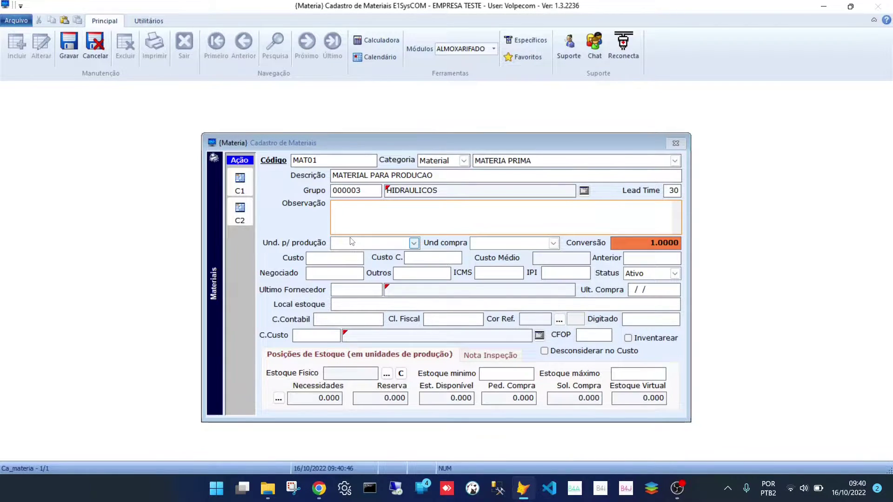
- Set both the production unit and the purchase unit of the material to UN
left_click(398, 247)
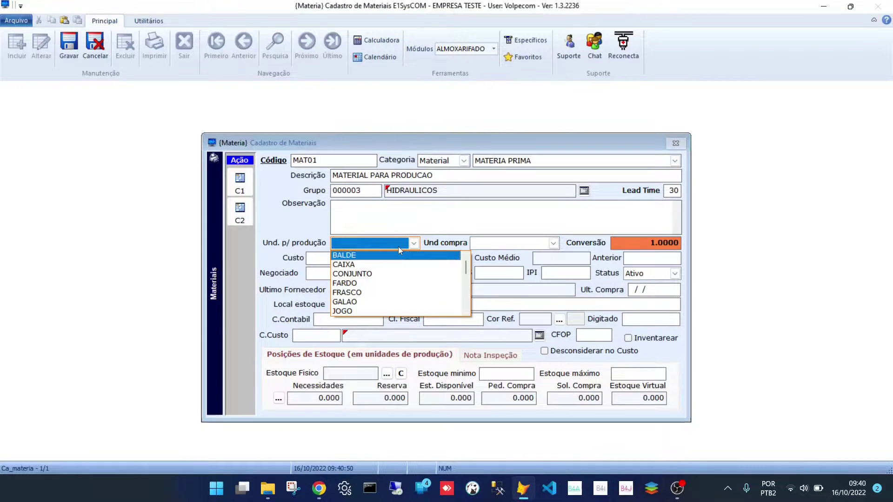
left_click(414, 244)
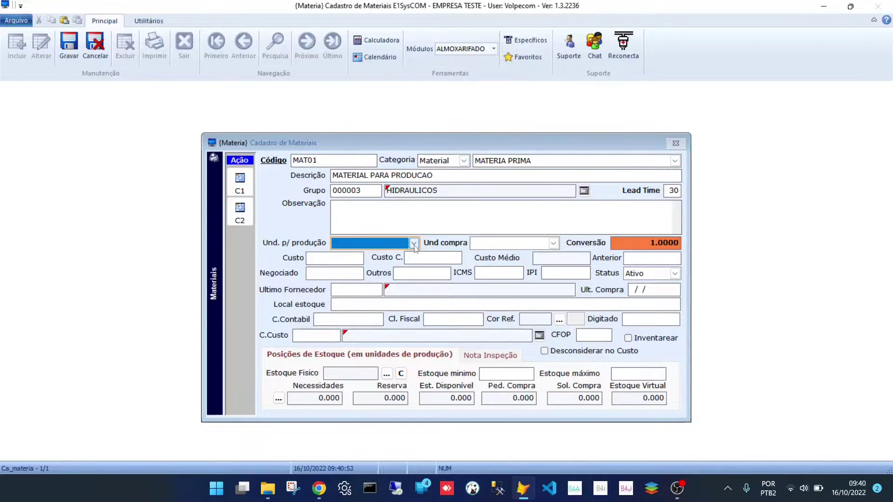
type("UN")
left_click(413, 243)
left_click(412, 243)
left_click(509, 244)
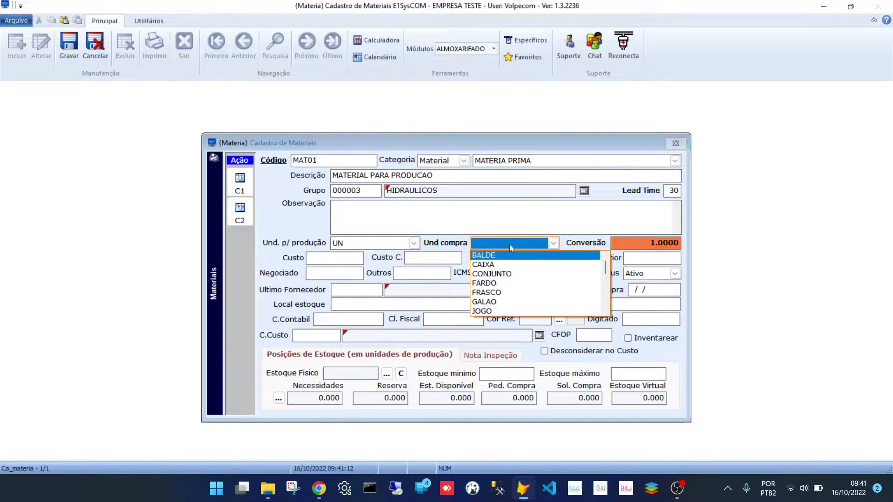
type("un")
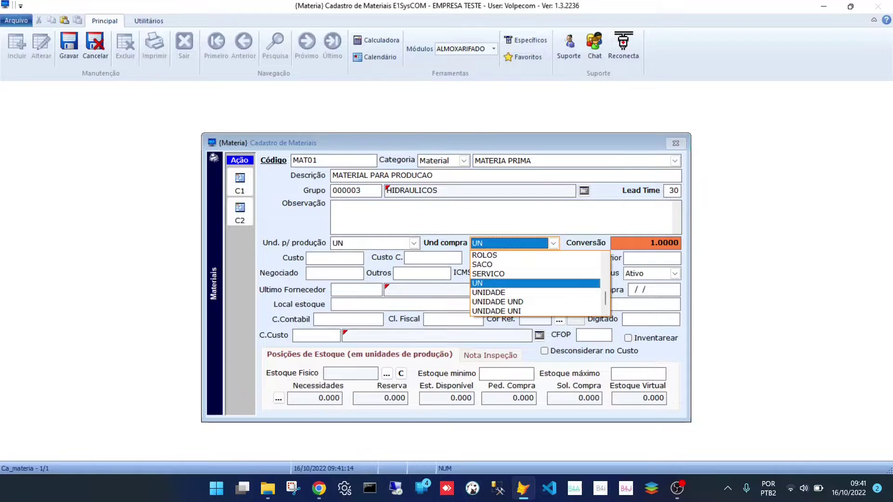
key("Return")
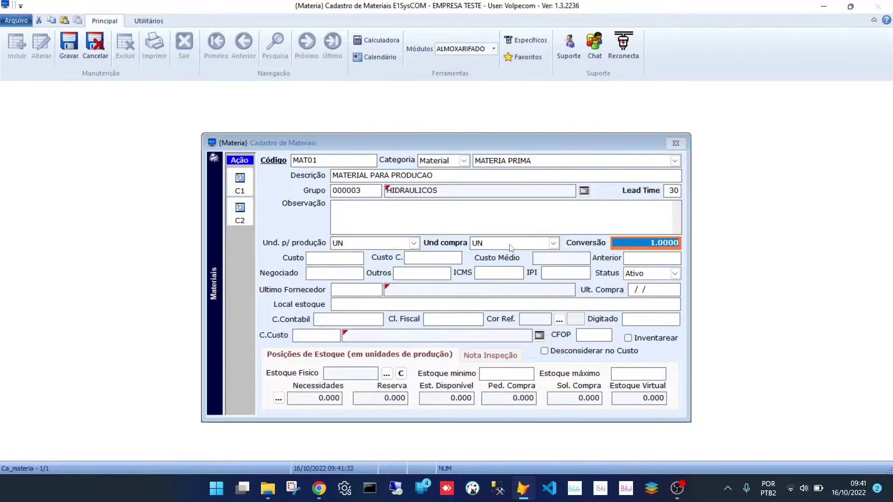
- Enter "PRATELEIRA 5 GAVETA 2" as the stock location, leaving the cost, tax and supplier fields blank
key("Tab")
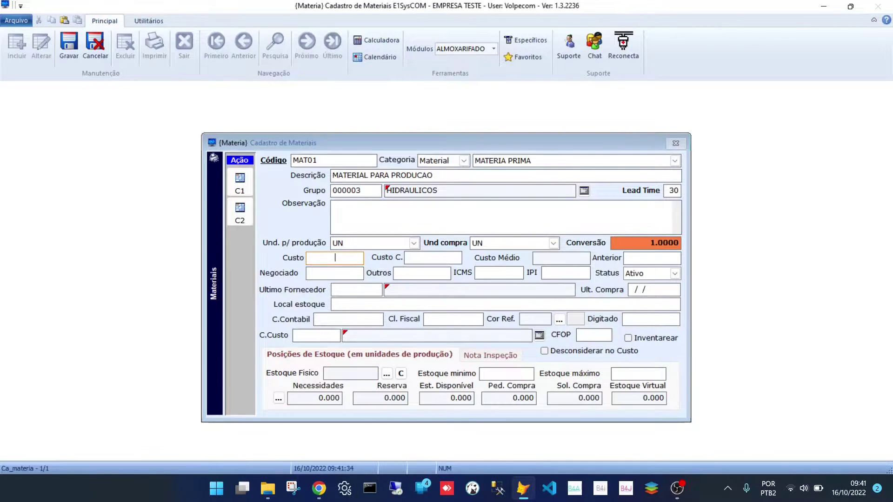
key("Tab")
key("Tab")
key("Tab")
key("Tab")
key("Tab")
key("Tab")
key("Tab")
key("Tab")
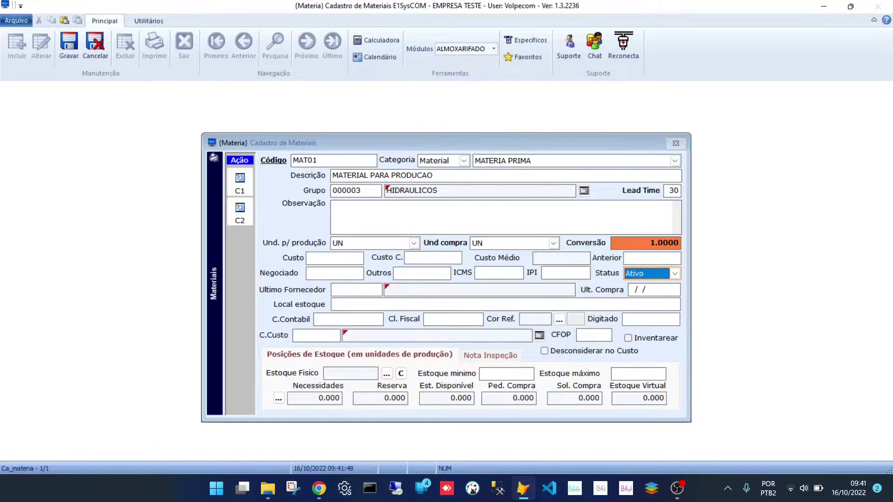
key("Tab")
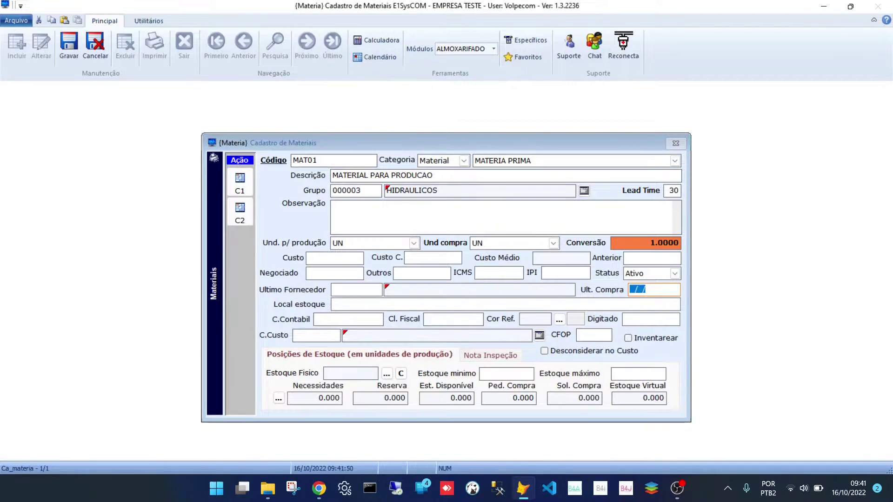
key("Tab")
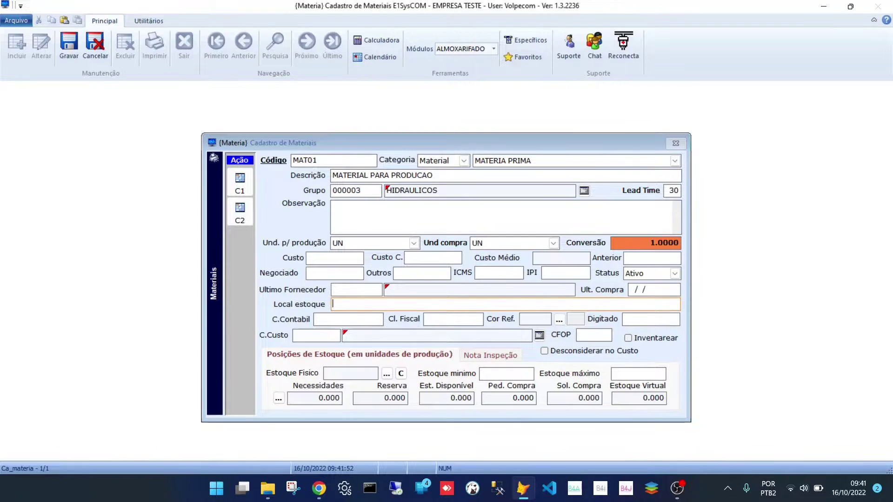
type("prateleira 5 gaveta 2")
key("Tab")
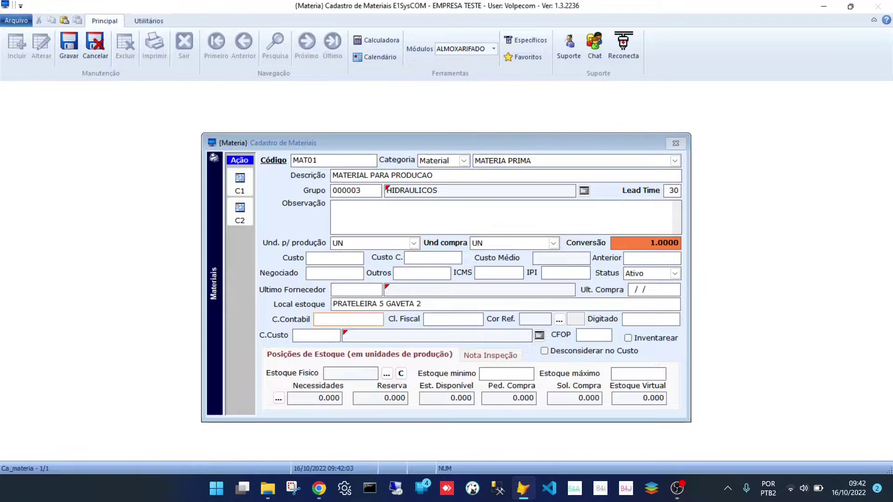
- Set the material's minimum stock to 5 and maximum stock to 10, skipping the accounting, fiscal and cost centre fields
key("Tab")
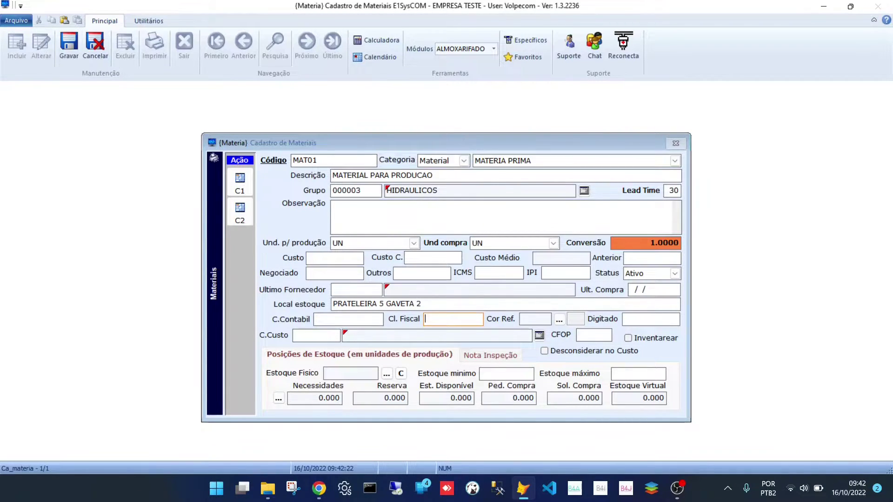
key("Tab")
key("Tab")
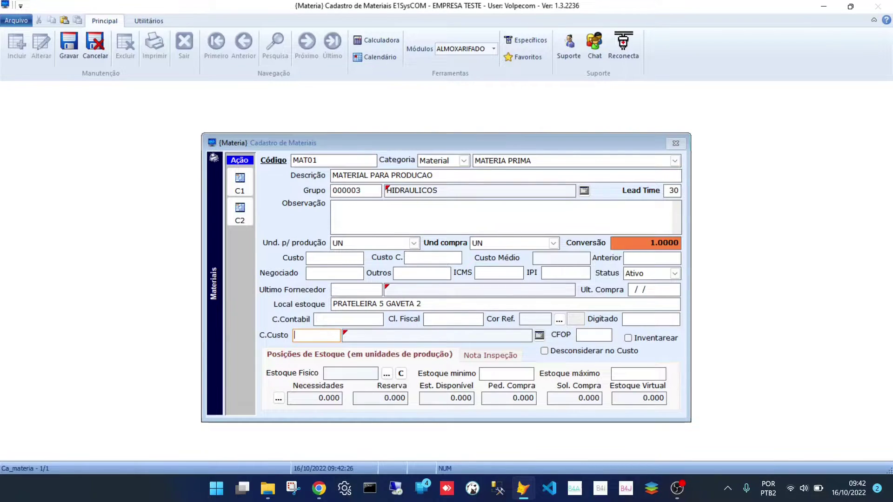
left_click(594, 335)
key("Tab")
key("Tab")
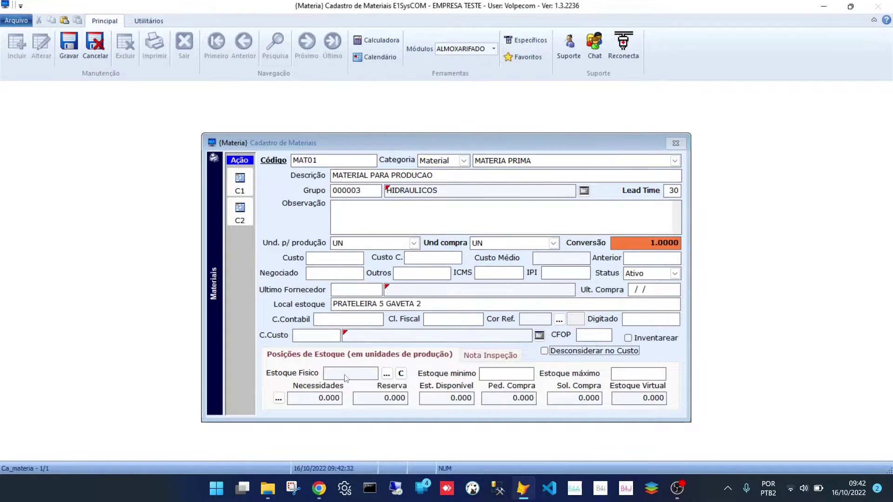
key("Tab")
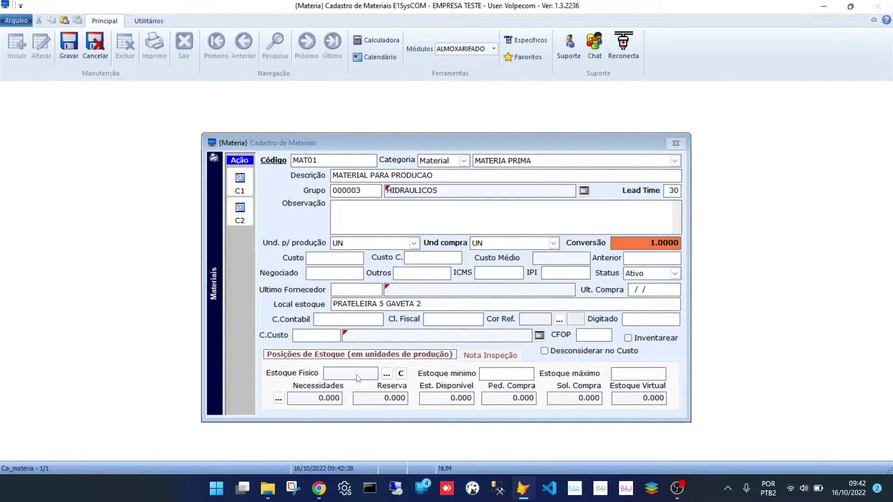
left_click(496, 372)
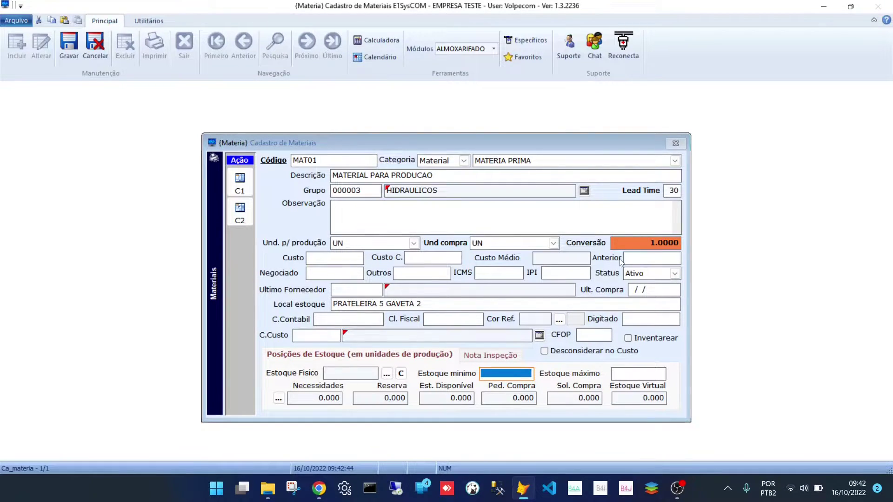
type("5 .")
key("Tab")
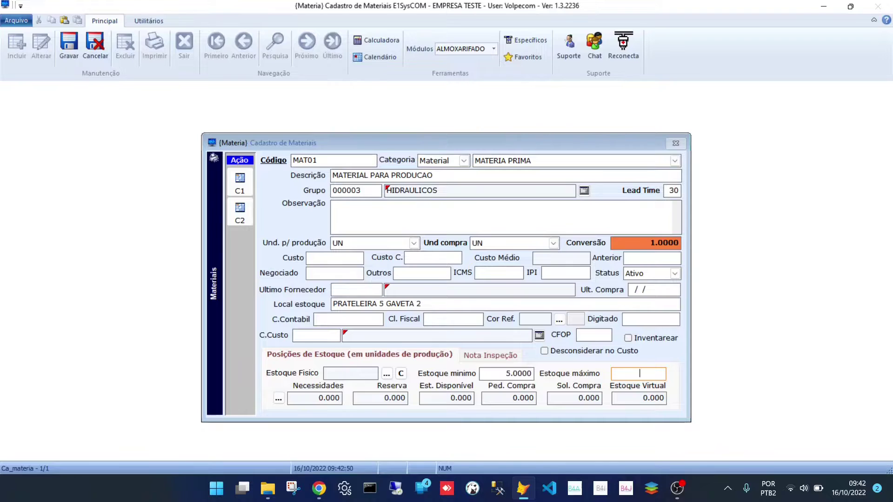
type("10 .0000")
key("Tab")
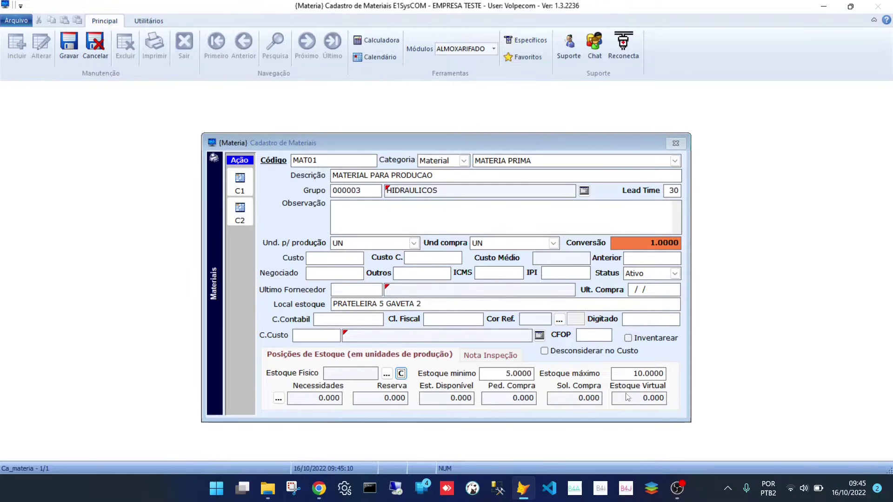
mouse_move(638, 400)
mouse_move(307, 399)
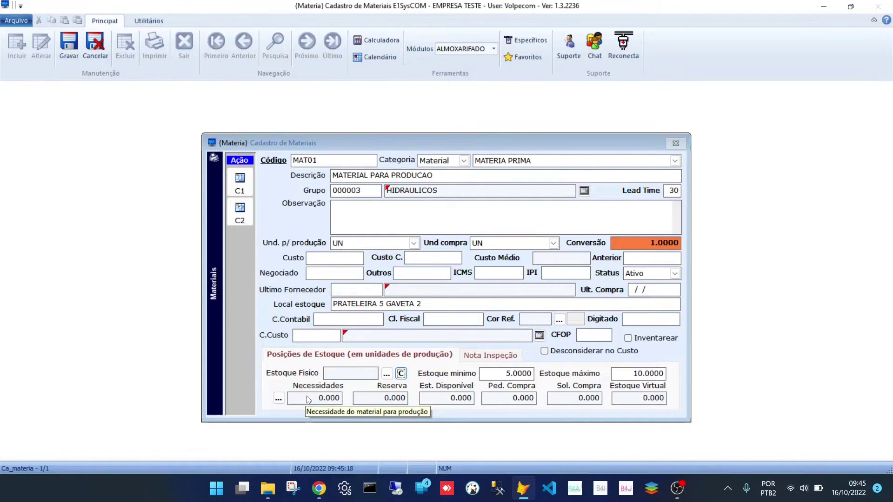
mouse_move(569, 403)
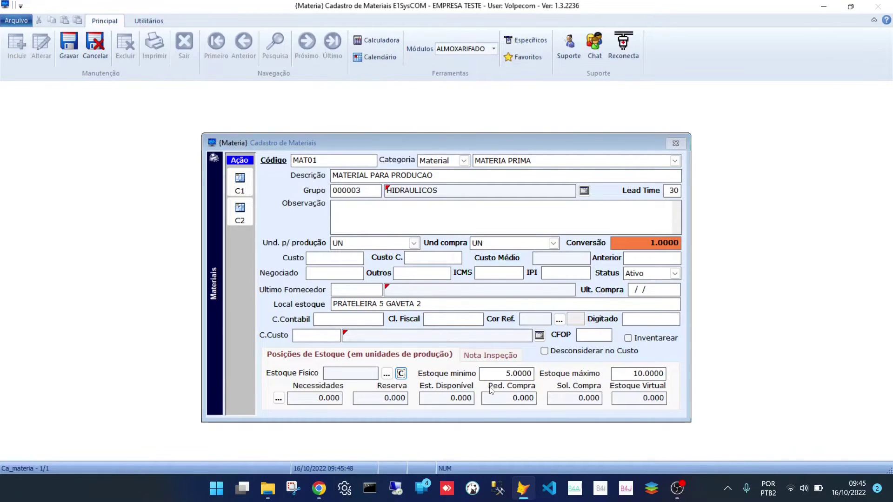
- Save the MAT01 material record, close the materials register and switch the active module to PCP
left_click(73, 44)
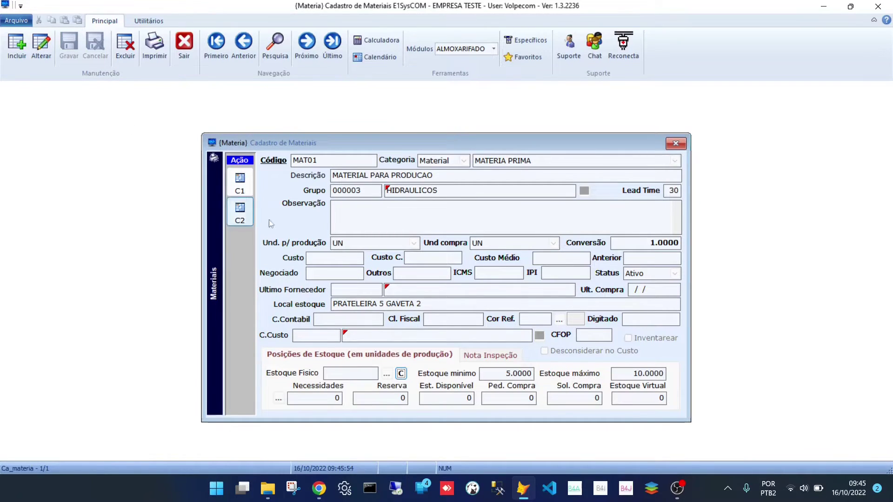
left_click(185, 49)
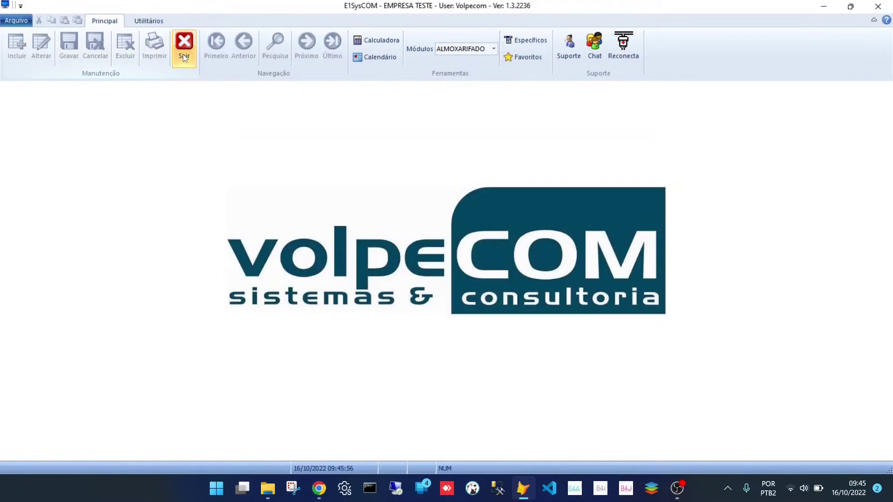
left_click(458, 51)
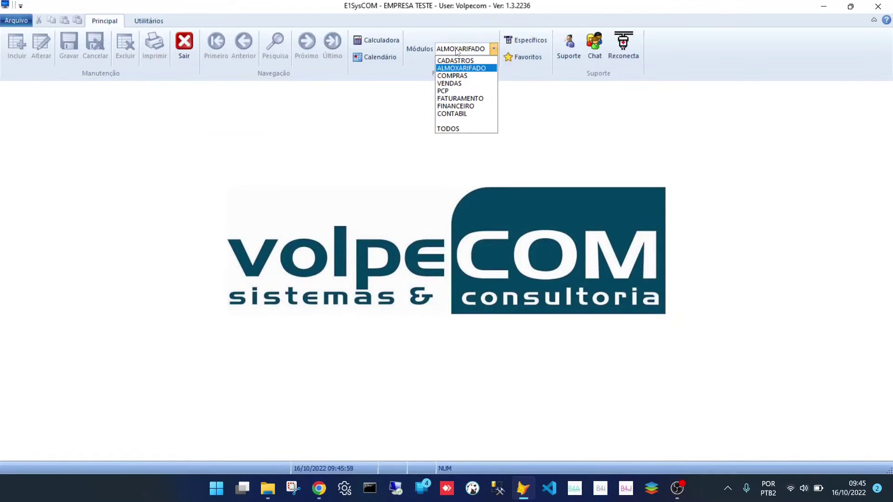
left_click(457, 50)
left_click(457, 50)
left_click(452, 92)
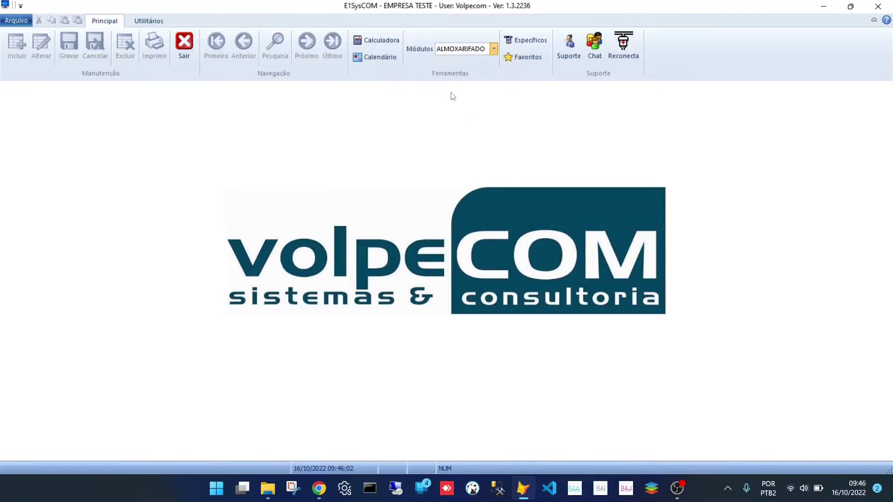
- Open the PCP sectors register, then add and save a sector described as ENVELOPAMENTO
left_click(17, 20)
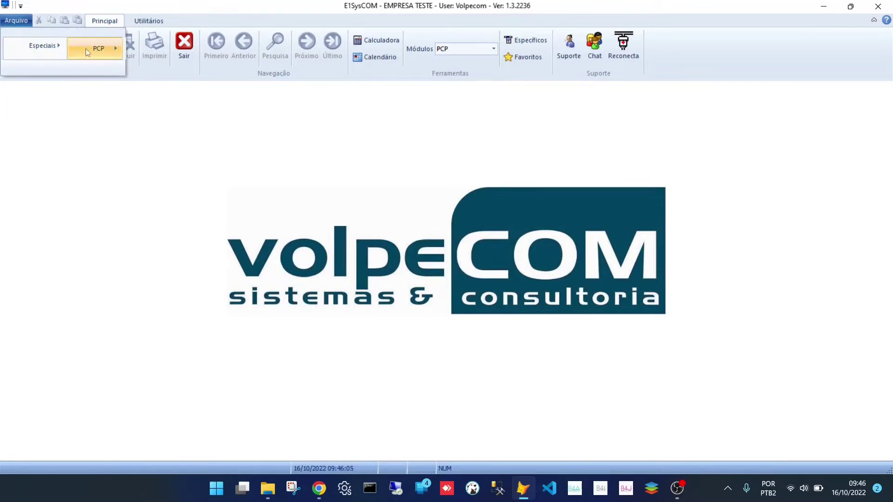
mouse_move(92, 51)
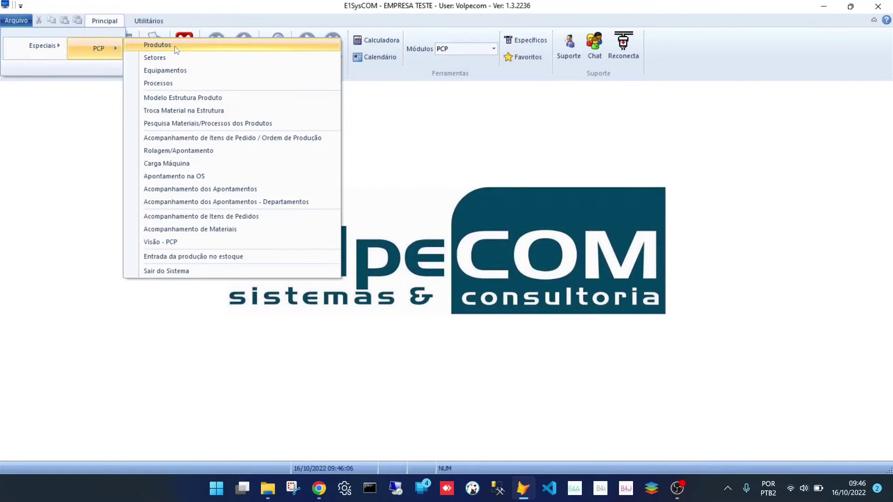
left_click(176, 58)
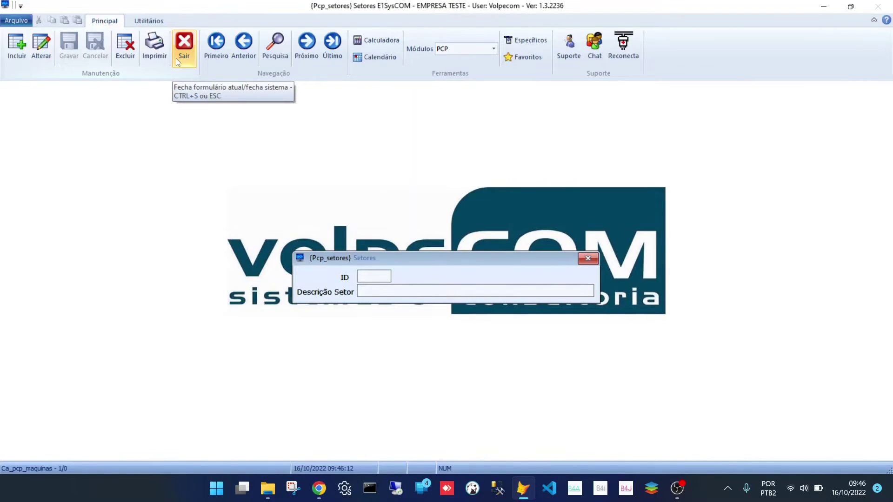
left_click(17, 46)
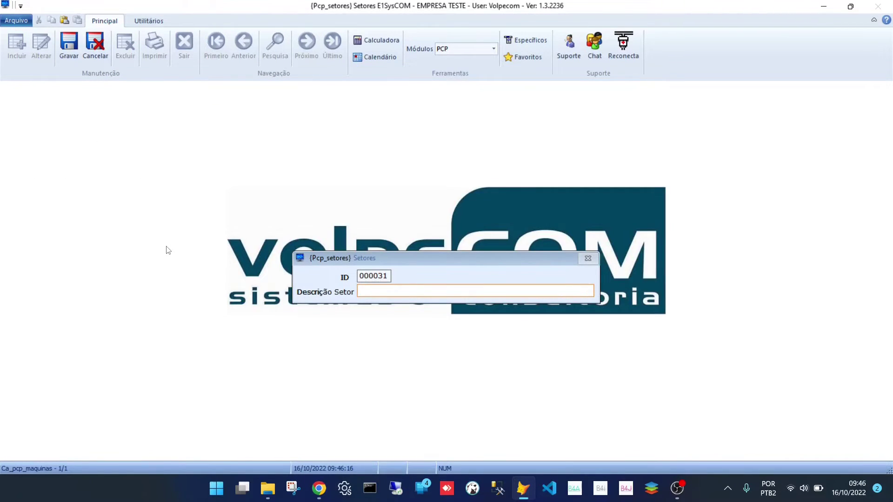
type("envelopamento")
key("Return")
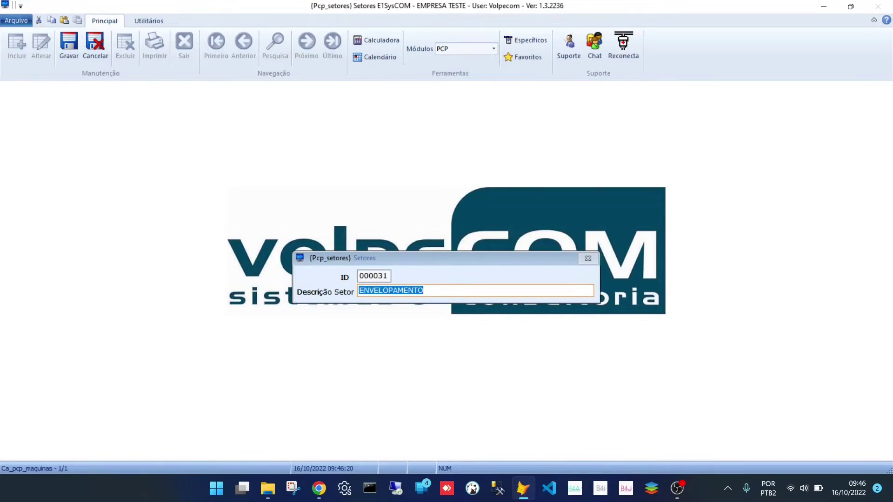
left_click(73, 56)
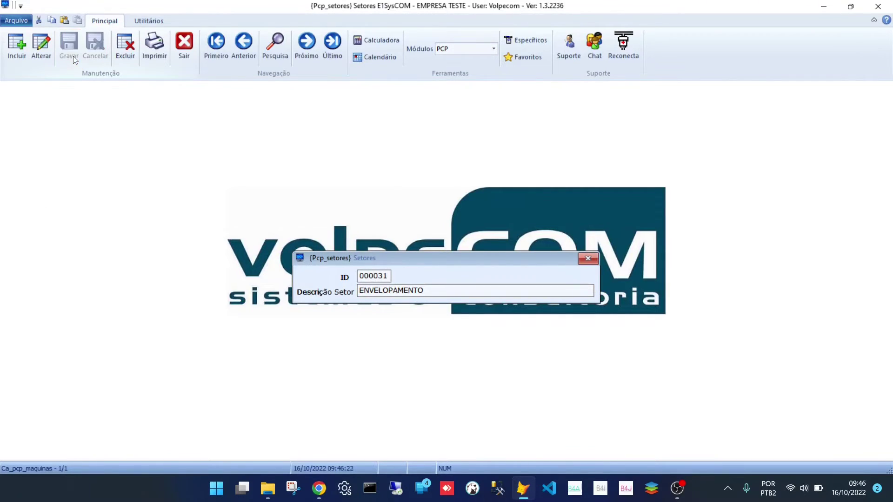
- Add and save another sector described as FREZA, and close the sectors register
left_click(19, 43)
type("fr")
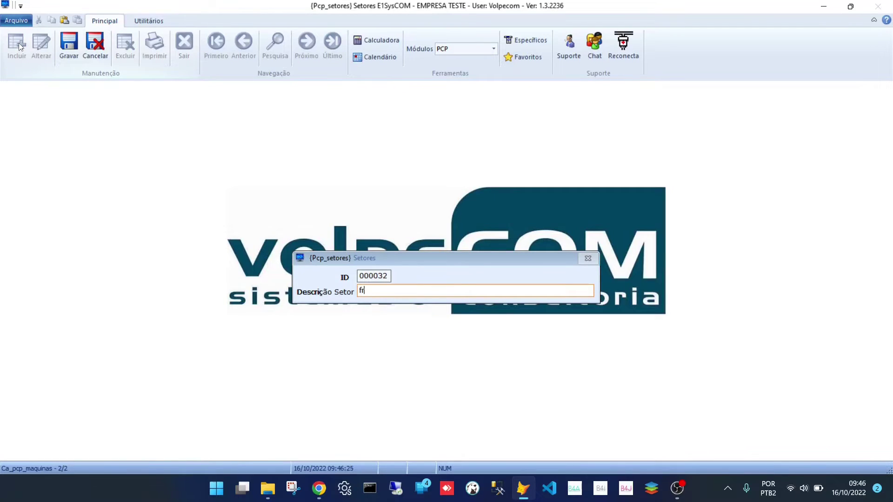
type("eza")
key("Return")
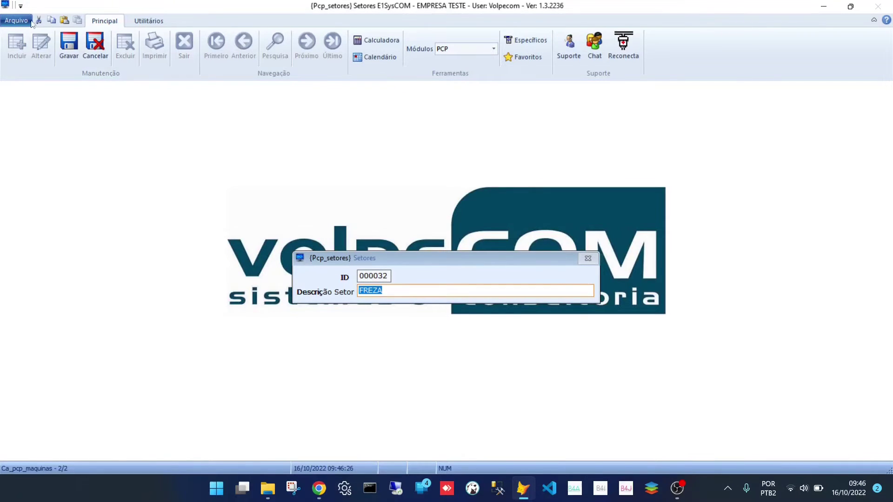
left_click(68, 55)
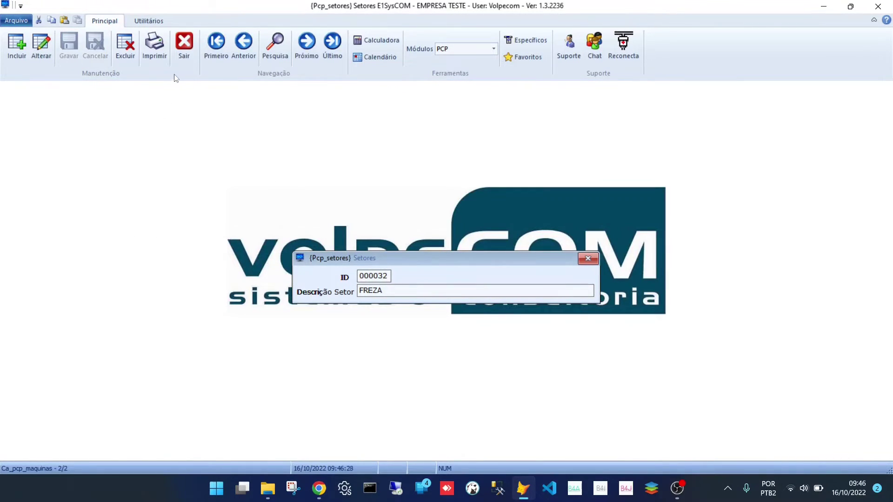
left_click(184, 52)
- In the PCP equipment register, start a new equipment record described as FREZA 1 and located in BARRACAO PRINCIPAL
left_click(18, 20)
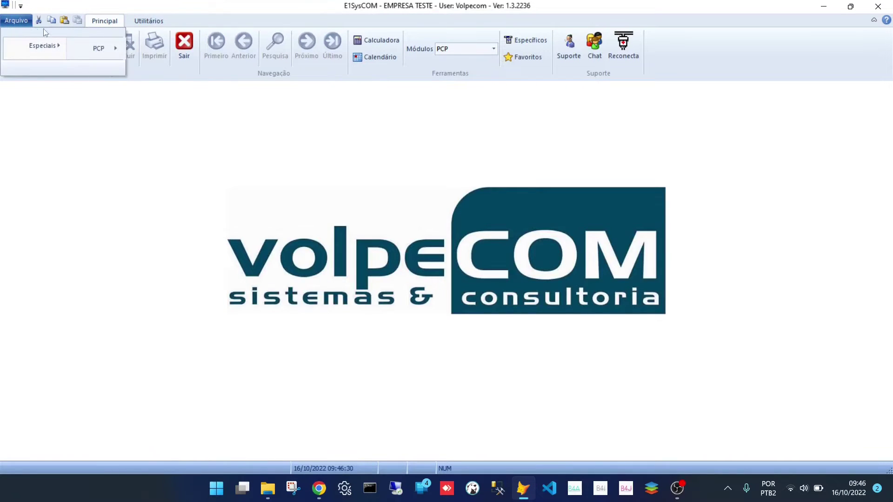
mouse_move(115, 49)
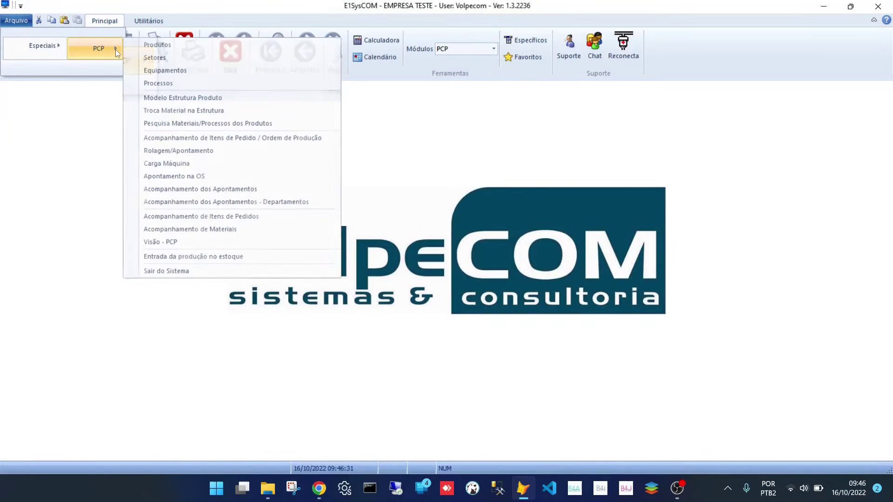
left_click(213, 72)
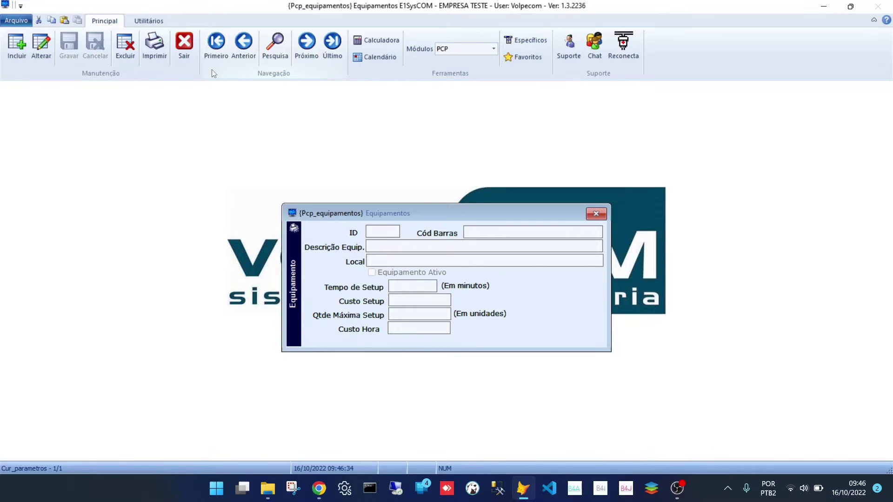
left_click(16, 54)
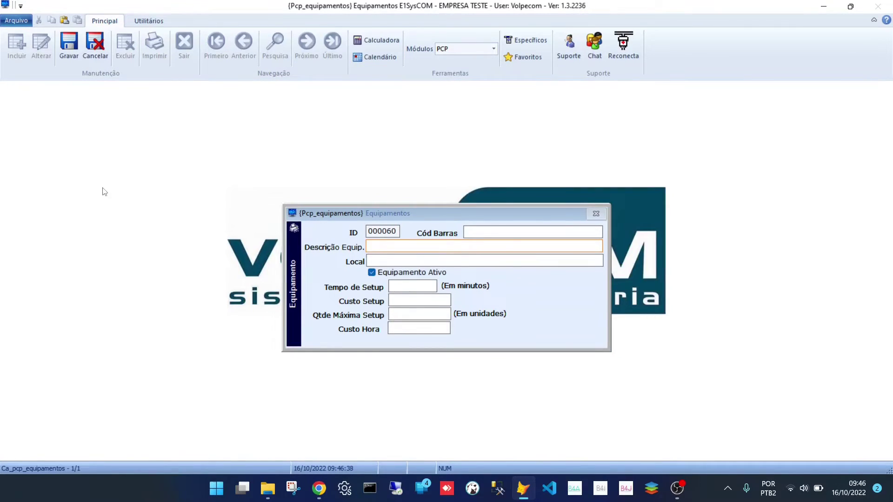
type("freza 1")
key("Tab")
type("ba")
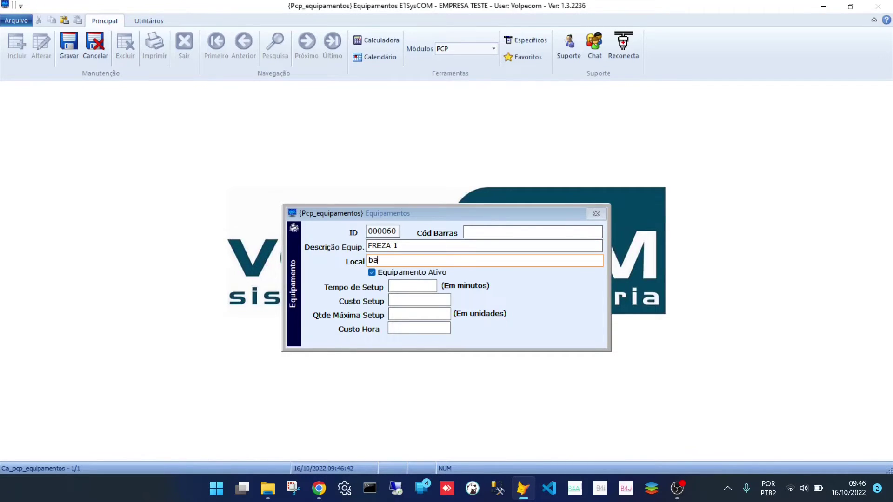
type("rracao principal")
key("Tab")
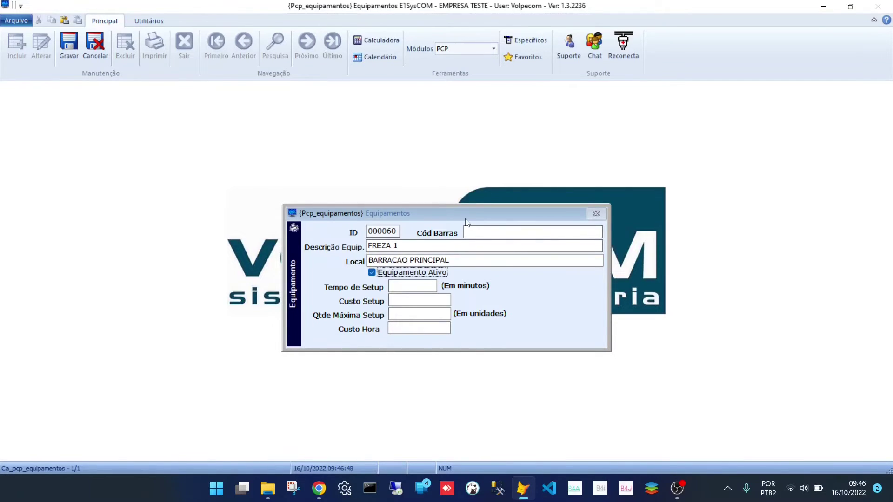
- Set the equipment's hourly cost to 120, leaving the setup time, setup cost and maximum setup quantity blank
left_click(412, 286)
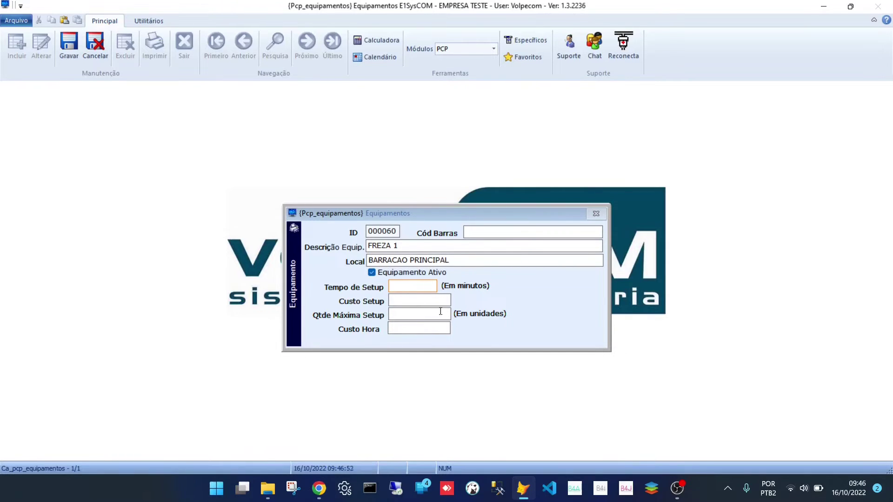
left_click(420, 299)
left_click(416, 313)
left_click(420, 329)
type("120")
key("Tab")
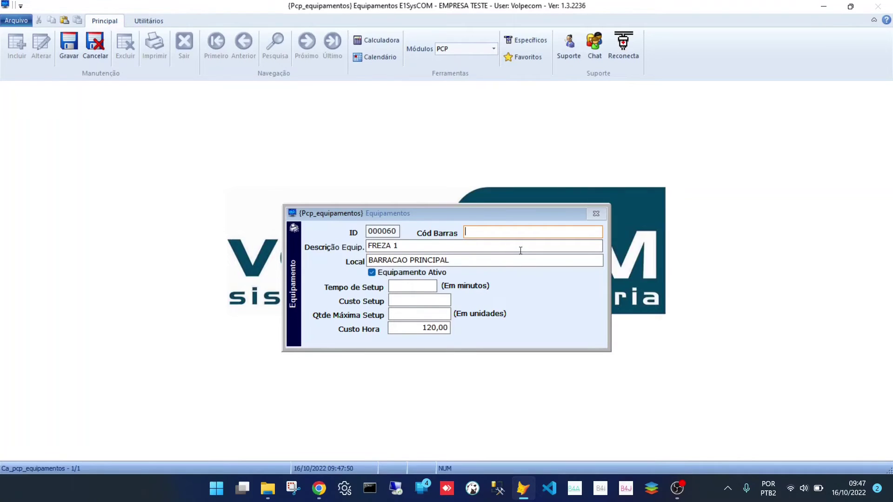
- Enter FREZA0106 as the equipment's barcode, save the record and close the equipment register
type("freza0106")
key("Tab")
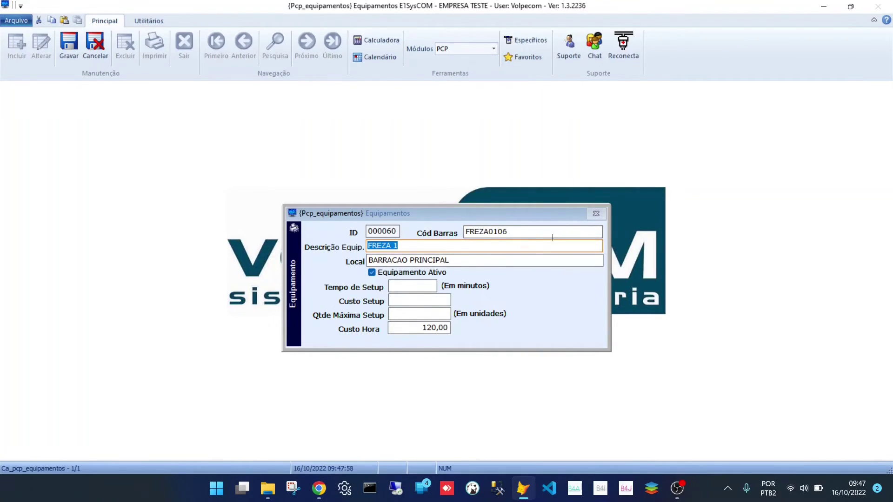
left_click(67, 57)
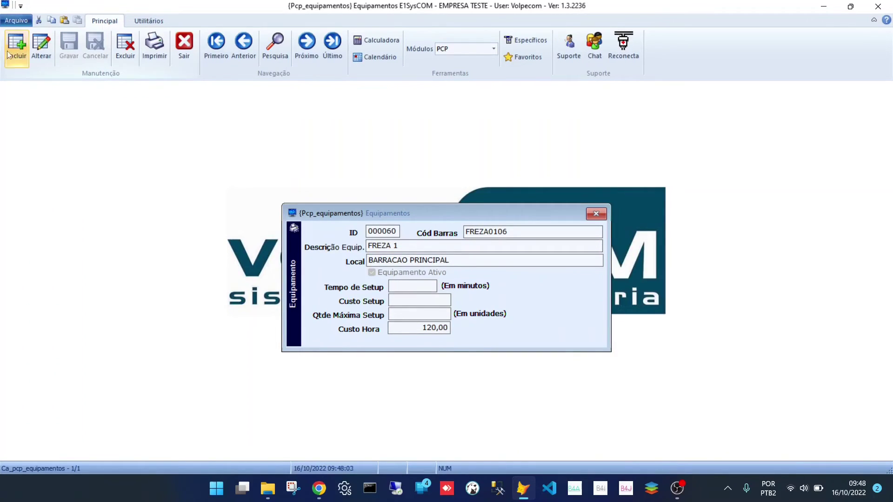
left_click(183, 61)
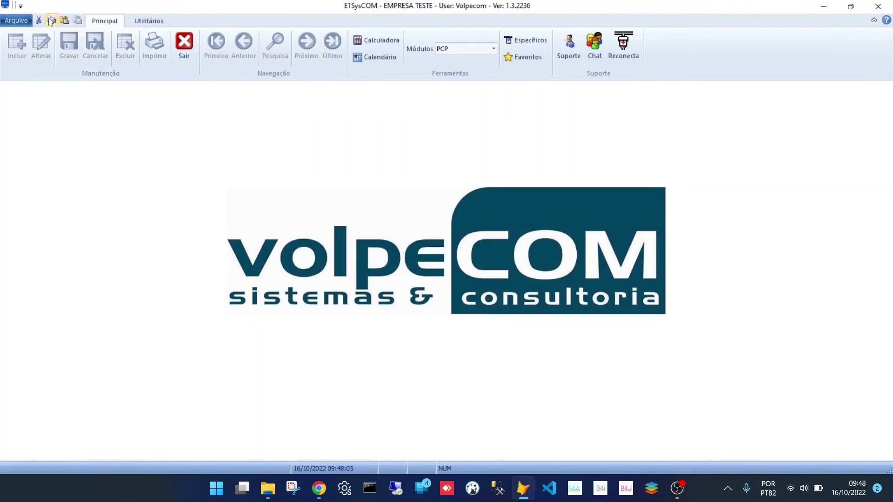
- In the PCP processes register, start a new process described as FREZAGEM with an hourly value of 90
left_click(16, 21)
mouse_move(105, 58)
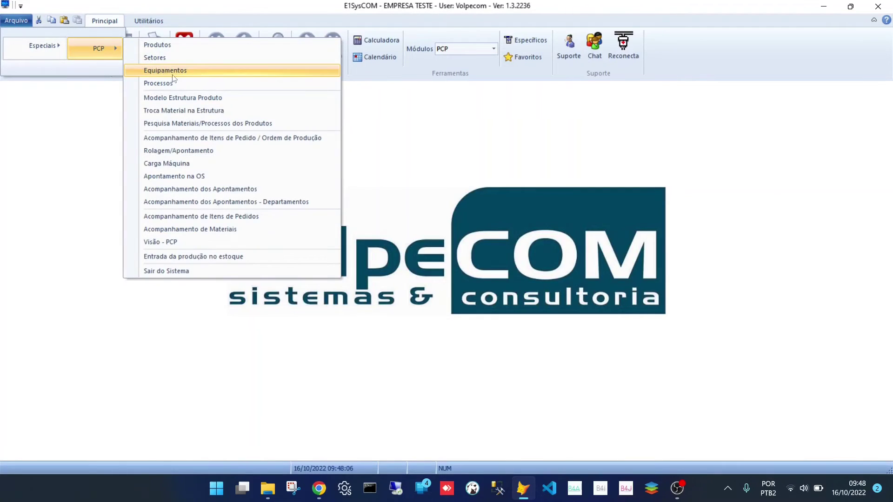
left_click(202, 82)
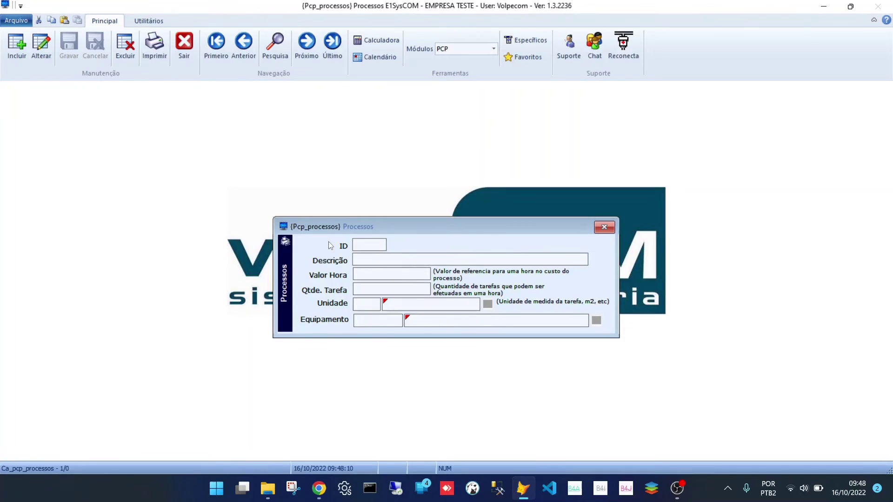
left_click(17, 45)
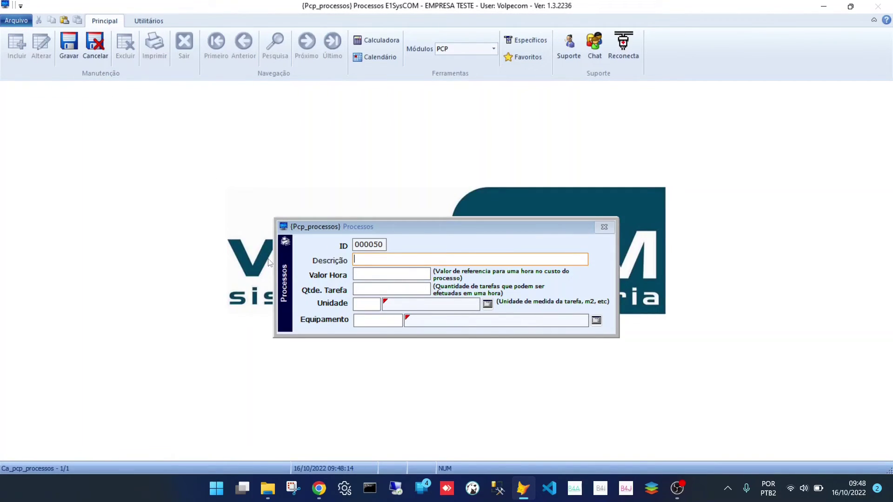
type("I")
type("rezagem")
left_click(393, 273)
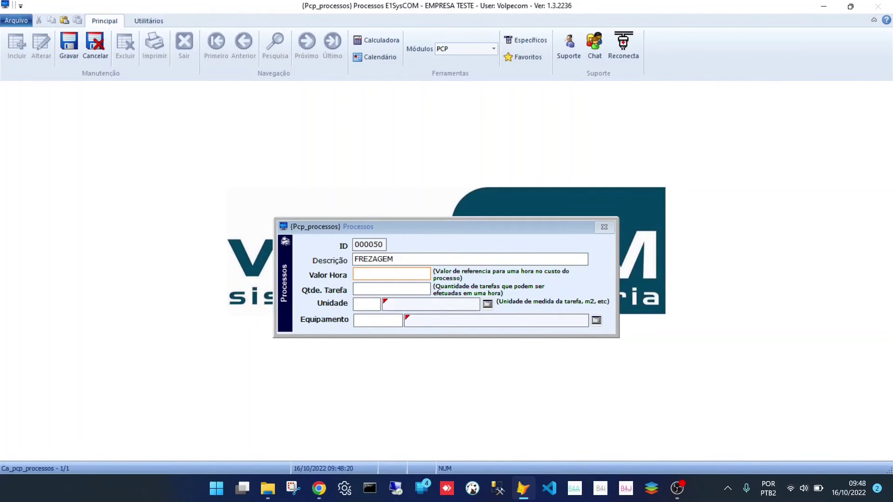
type("90")
- Set the process's task quantity per hour to 1 and its unit of measure to UN
left_click(392, 288)
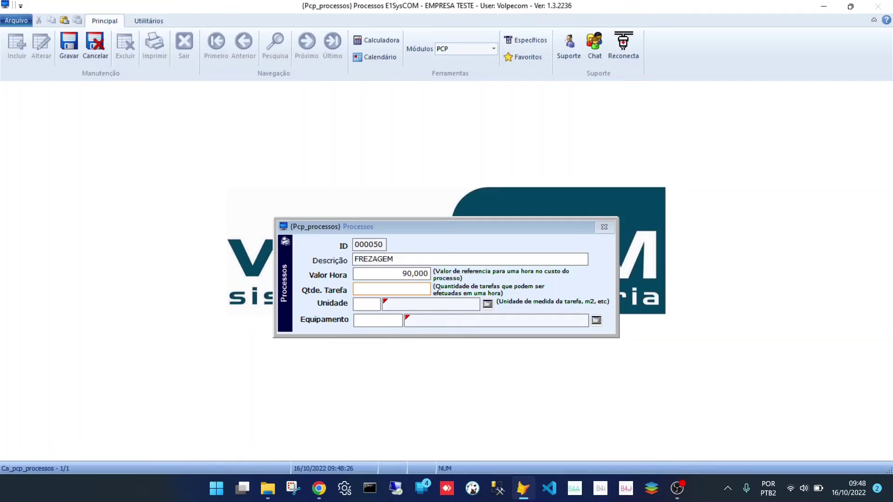
type("1")
key("Return")
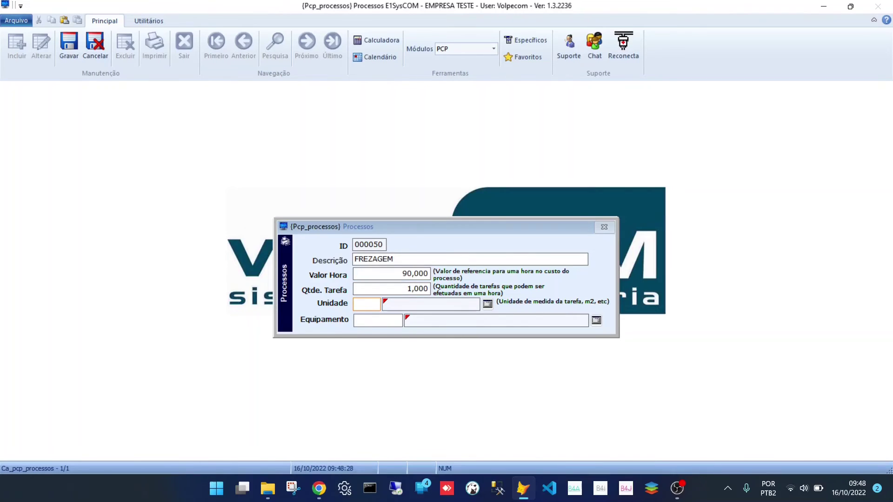
type("UN")
key("Return")
- Look up the equipment and assign FREZA 1 to the process, then save it and close the processes register
double_click(409, 319)
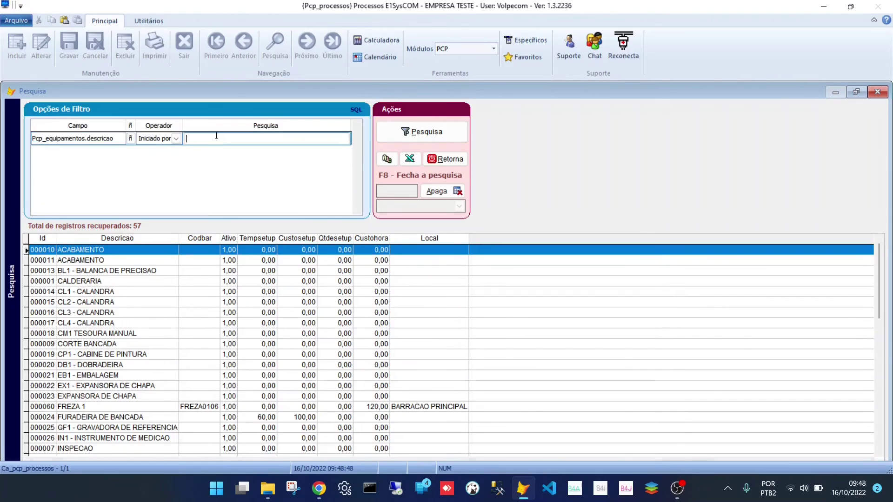
left_click(120, 408)
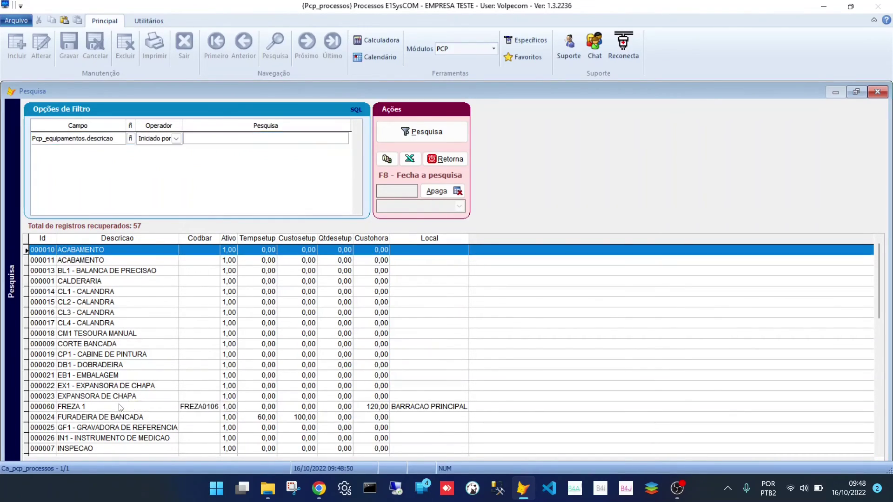
double_click(120, 407)
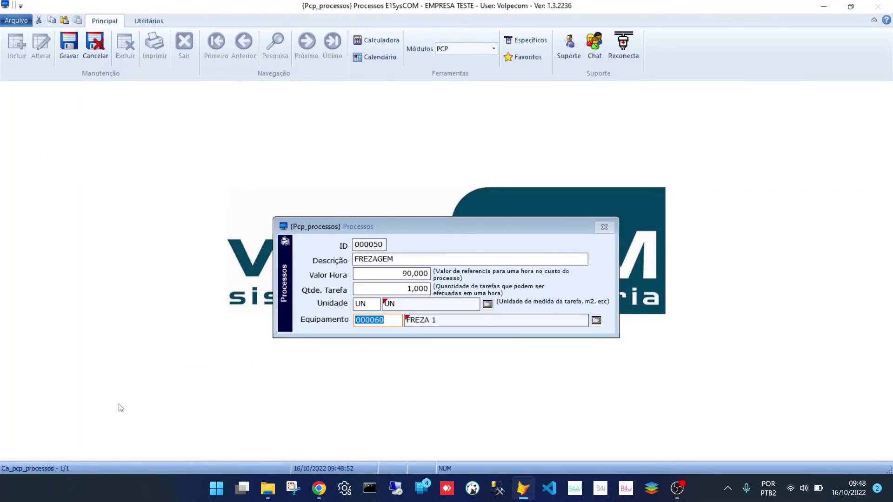
key("Tab")
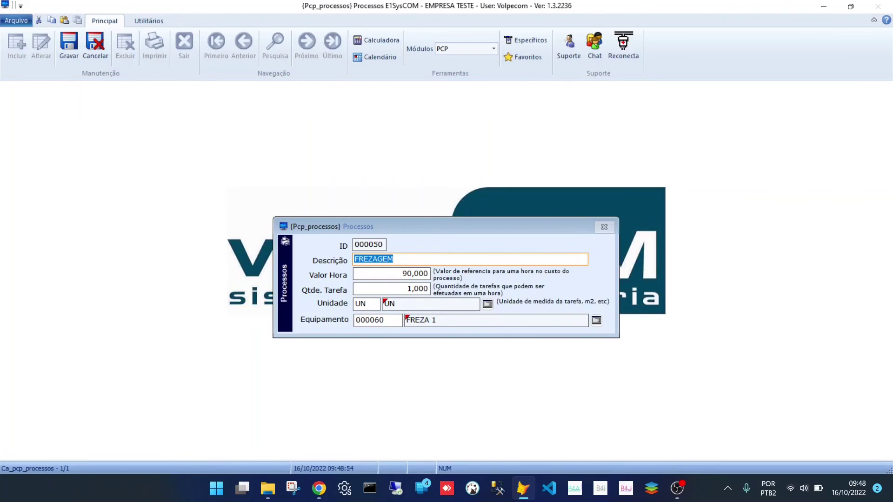
left_click(75, 50)
left_click(184, 46)
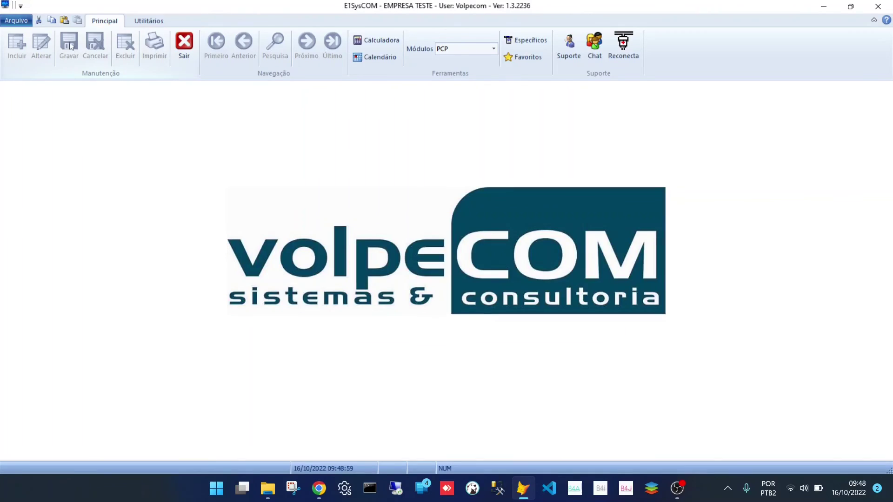
- Bring up the list of PCP registers and functions
left_click(16, 20)
mouse_move(93, 44)
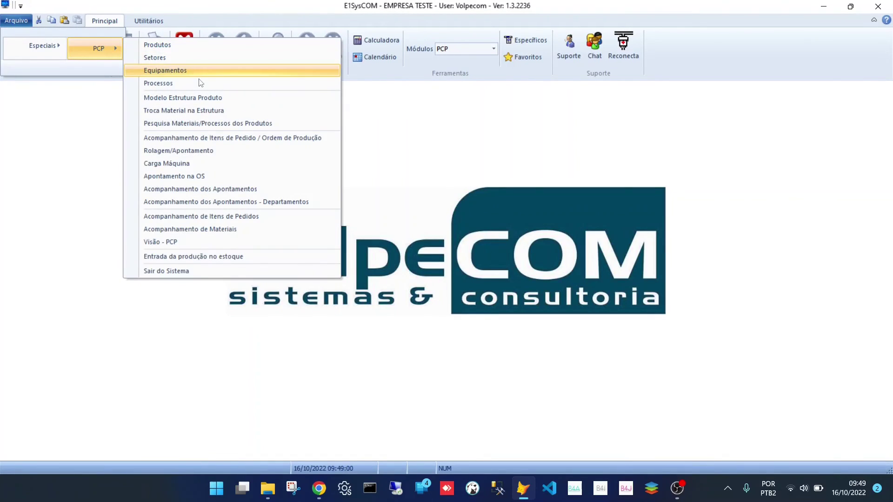